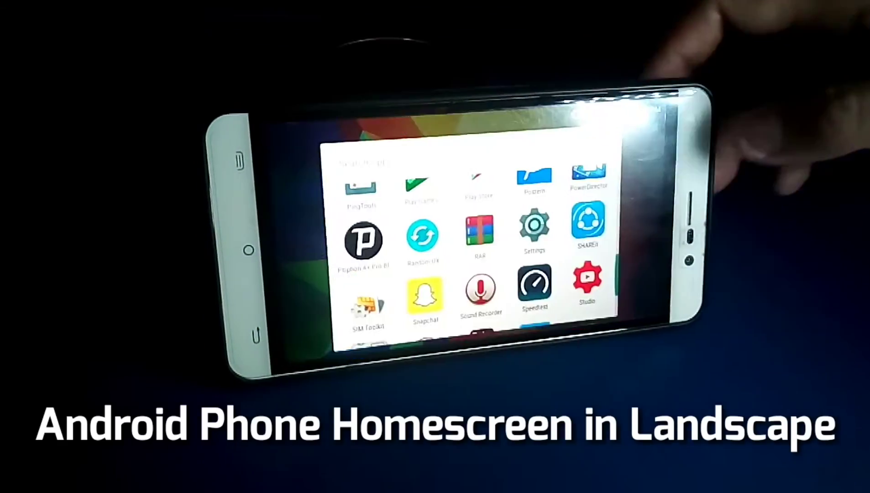
pyautogui.scroll(3, 585, 258)
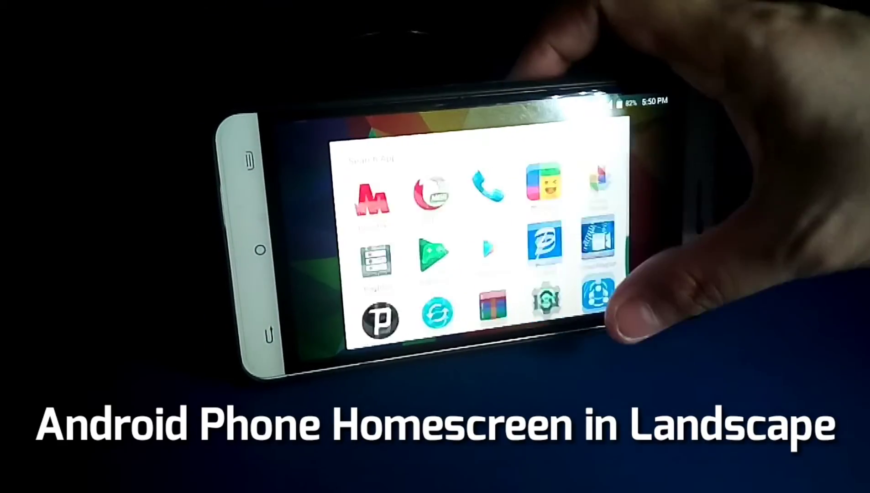
pyautogui.scroll(-3, 585, 258)
pyautogui.scroll(-3, 585, 258)
pyautogui.scroll(-3, 585, 258)
pyautogui.scroll(-3, 585, 258)
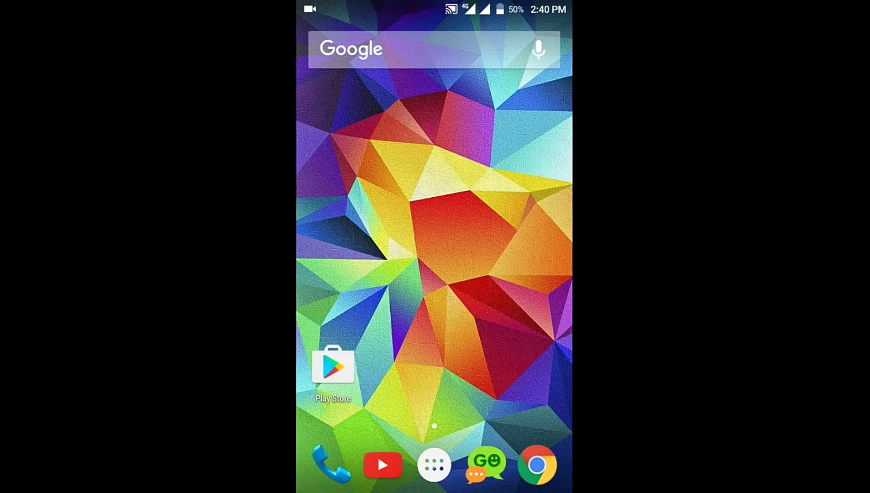
# - Search the Play Store for 'Google Now Launcher', then install it and accept its permissions
pyautogui.moveTo(470, 314); pyautogui.dragTo(411, 329)
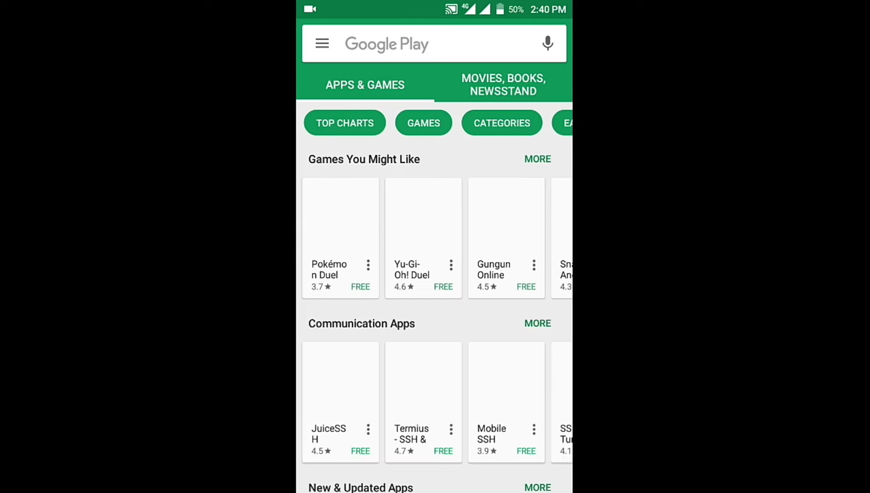
pyautogui.click(460, 57)
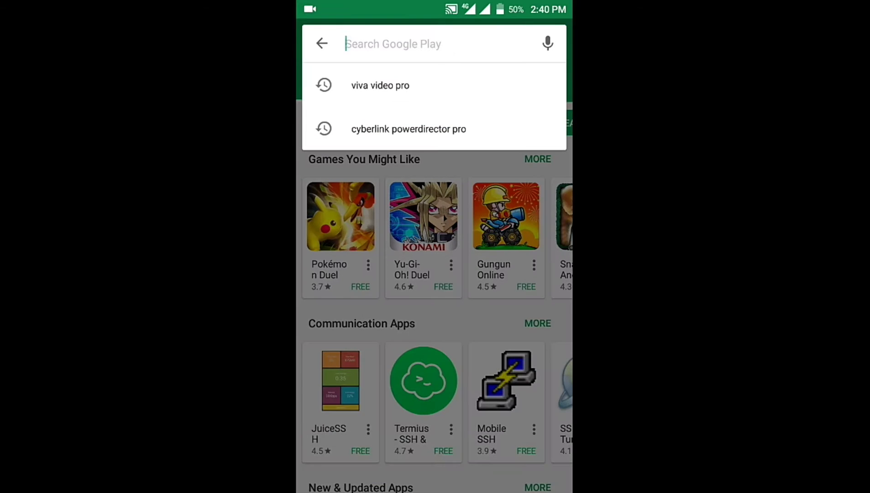
pyautogui.write('Googl')
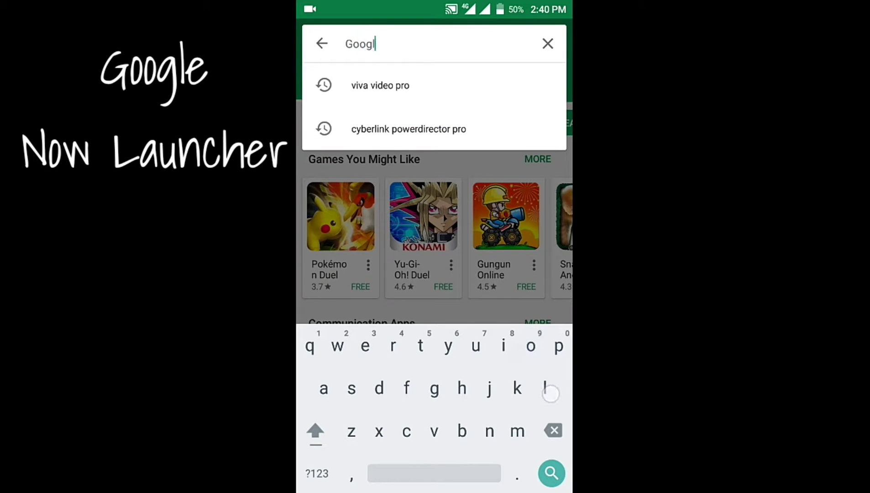
pyautogui.write('w')
pyautogui.click(446, 90)
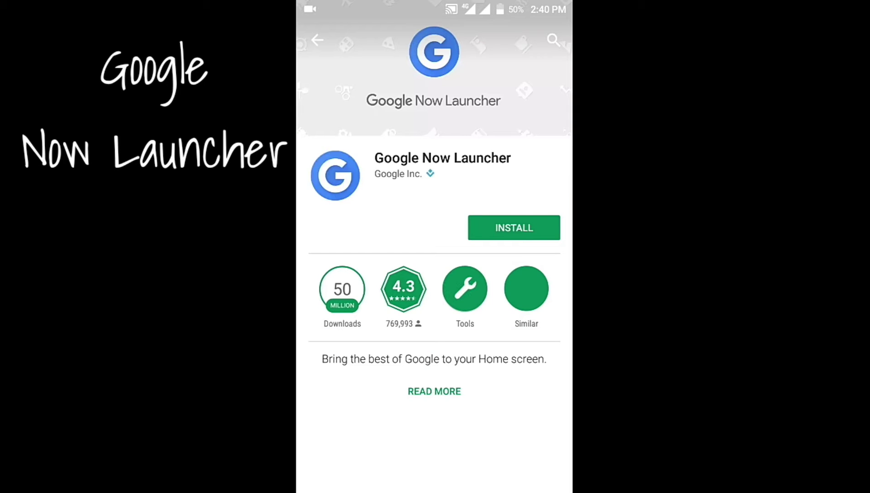
pyautogui.click(505, 230)
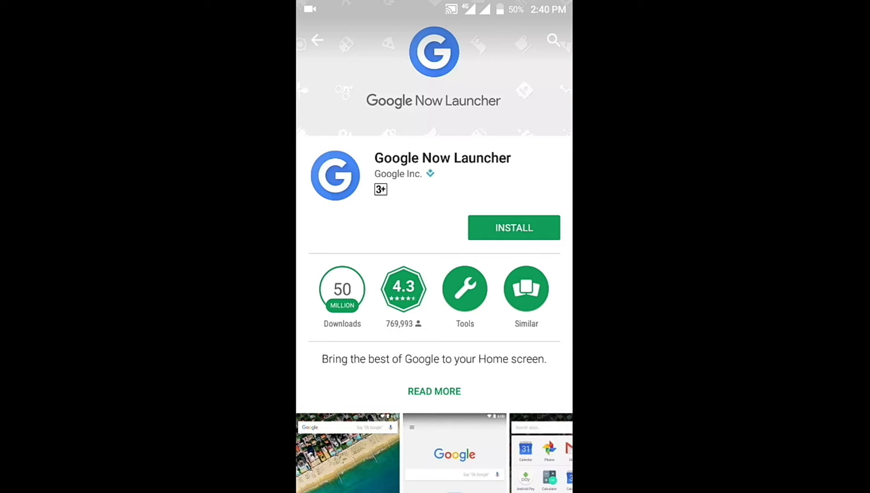
pyautogui.click(506, 332)
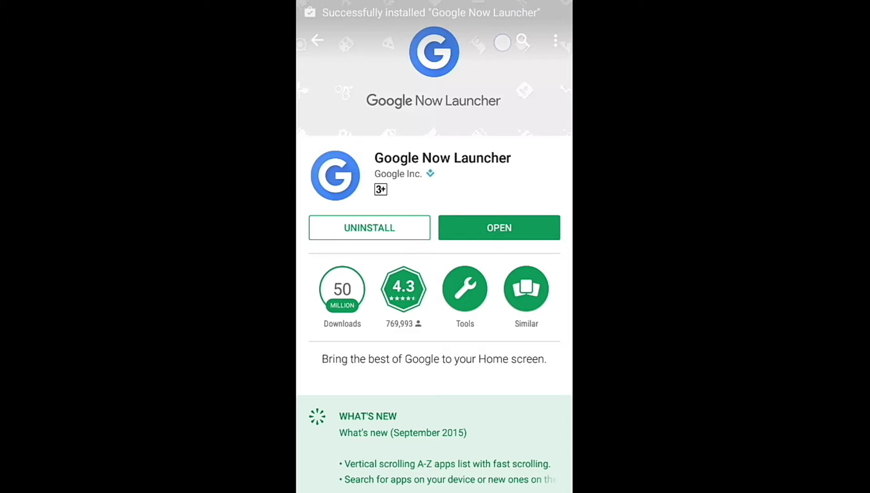
# - Select Google Now Launcher under Settings > Home in place of Launcher3
pyautogui.moveTo(434, 4); pyautogui.dragTo(434, 203)
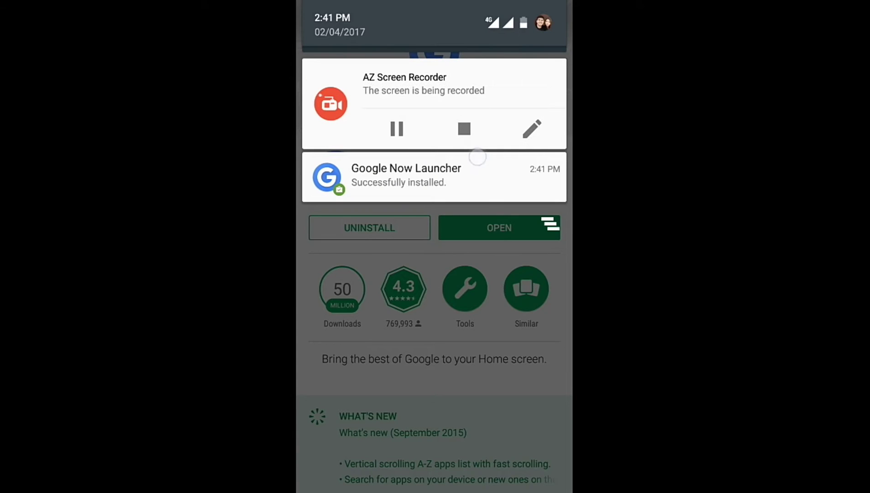
pyautogui.moveTo(477, 157); pyautogui.dragTo(477, 340)
pyautogui.click(505, 21)
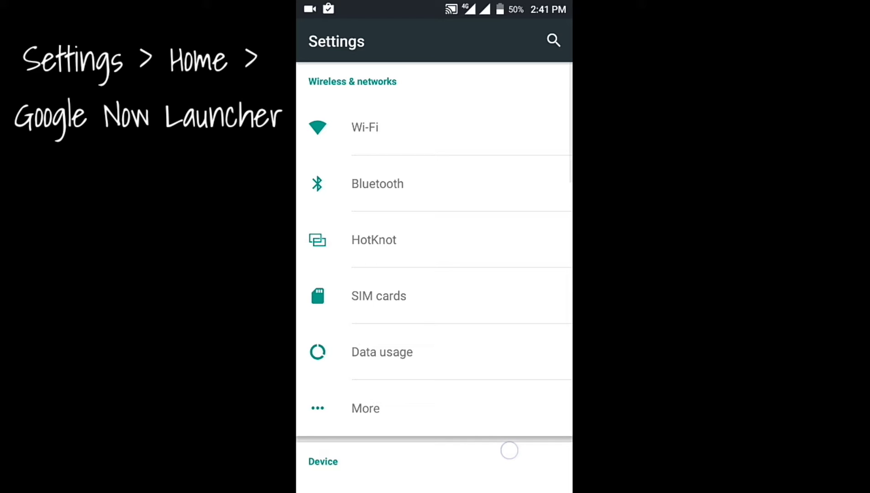
pyautogui.moveTo(509, 450); pyautogui.dragTo(517, 311)
pyautogui.moveTo(488, 417); pyautogui.dragTo(488, 361)
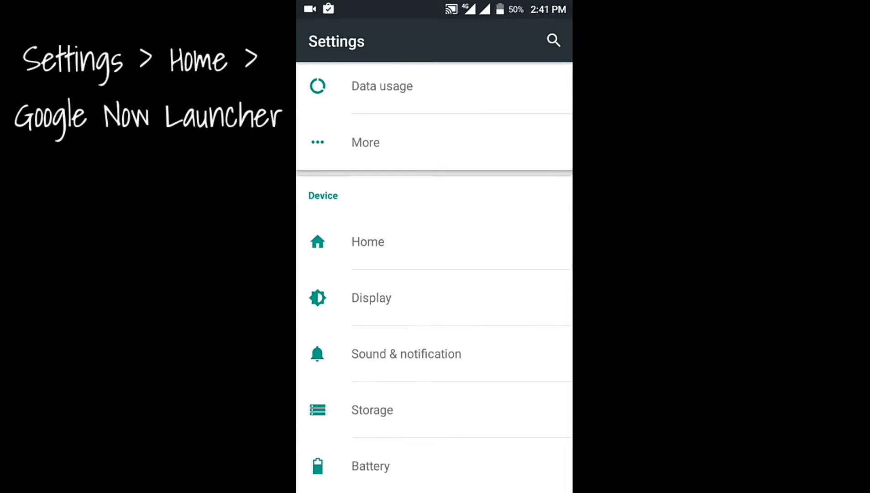
pyautogui.click(368, 242)
pyautogui.click(319, 139)
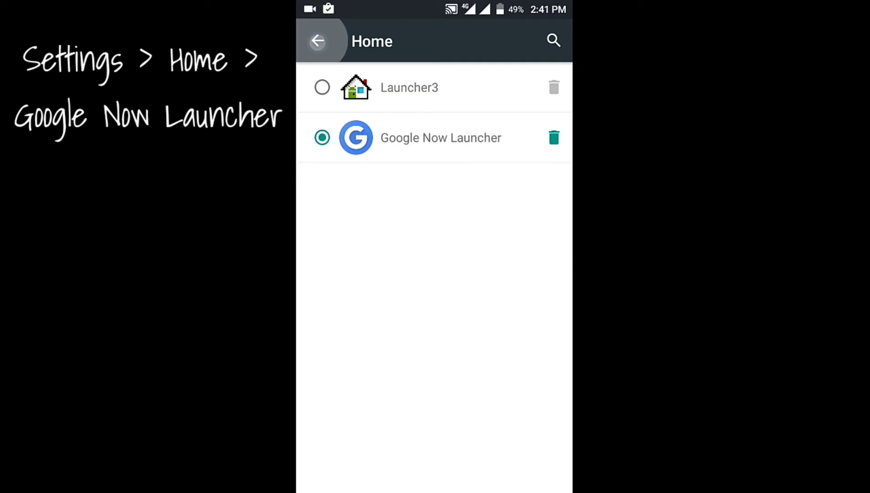
pyautogui.click(317, 42)
# - Turn on Auto-rotate from the quick settings Portrait tile
pyautogui.moveTo(497, 10); pyautogui.dragTo(497, 69)
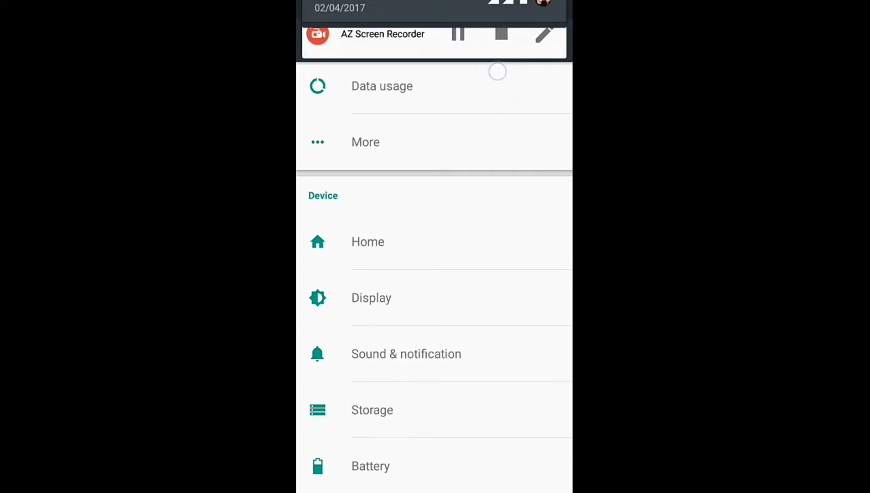
pyautogui.scroll(5, 489, 122)
pyautogui.moveTo(435, 5); pyautogui.dragTo(435, 271)
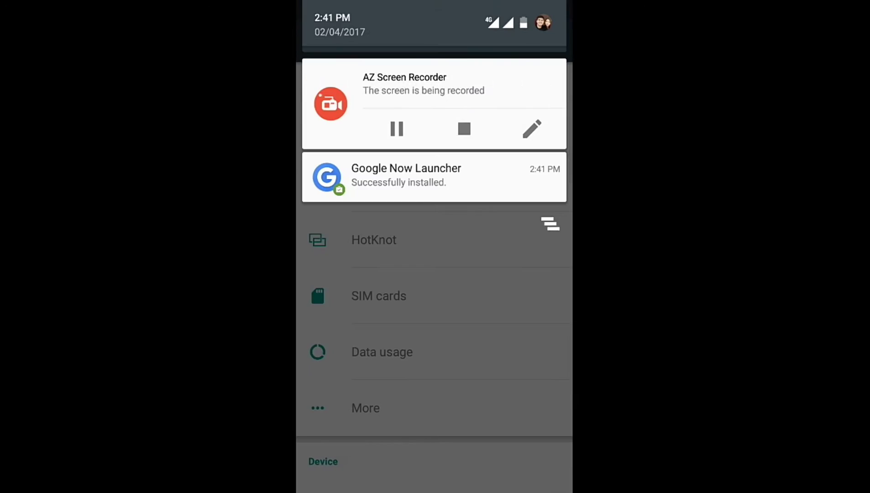
pyautogui.moveTo(435, 82); pyautogui.dragTo(435, 340)
pyautogui.click(519, 255)
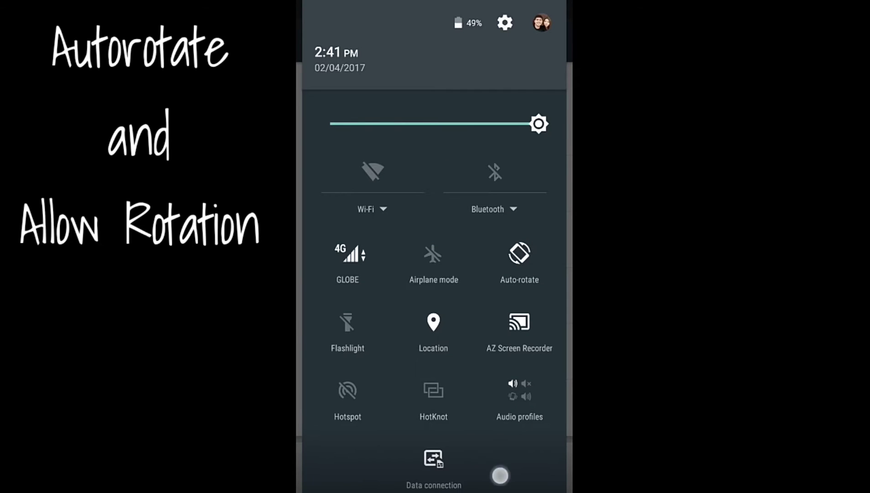
pyautogui.moveTo(500, 475)
pyautogui.mouseDown()
pyautogui.moveTo(539, 309)
pyautogui.moveTo(529, 310)
pyautogui.mouseUp()
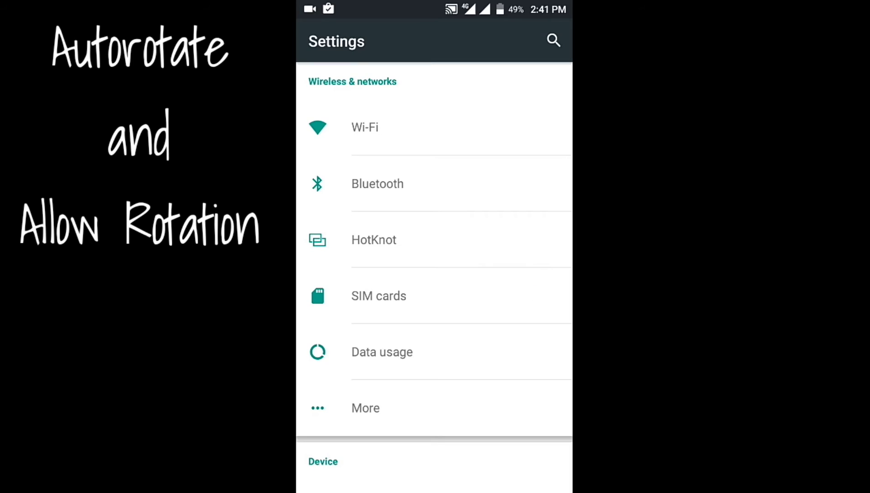
# - Enable Allow rotation in Google Now Launcher's settings and return to the home screen
pyautogui.press('Home')
pyautogui.click(435, 353)
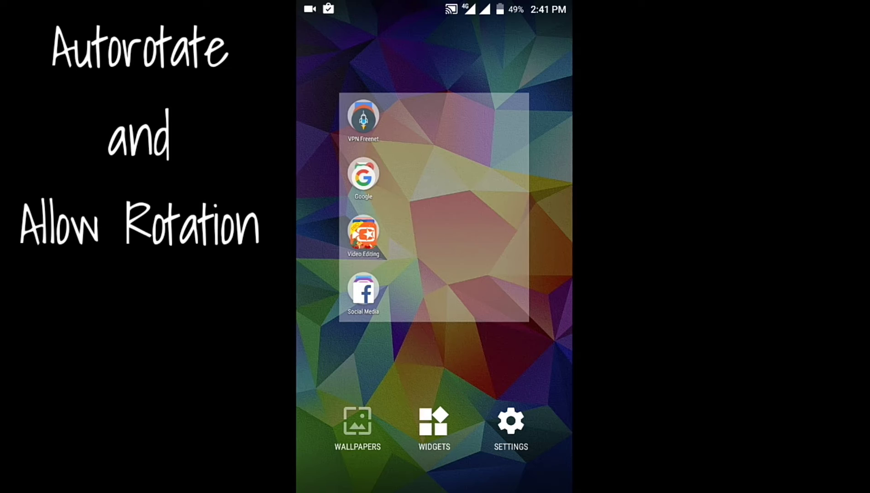
pyautogui.click(510, 427)
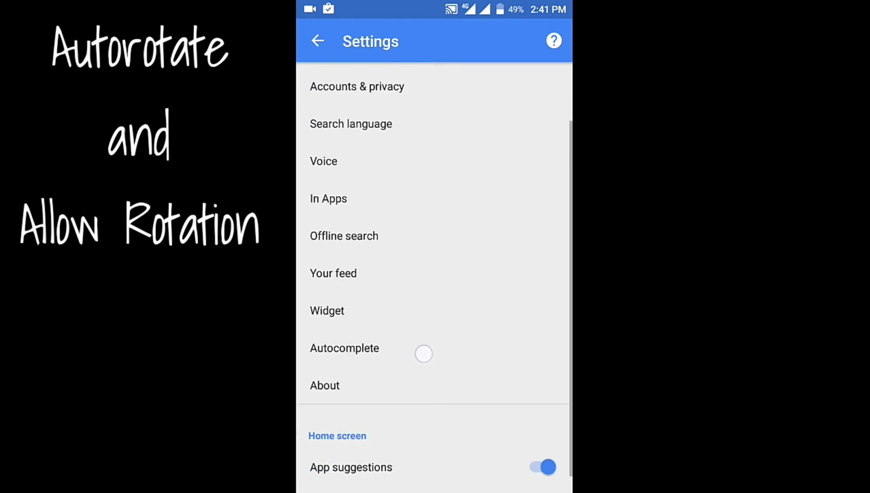
pyautogui.moveTo(424, 351); pyautogui.dragTo(424, 325)
pyautogui.click(318, 41)
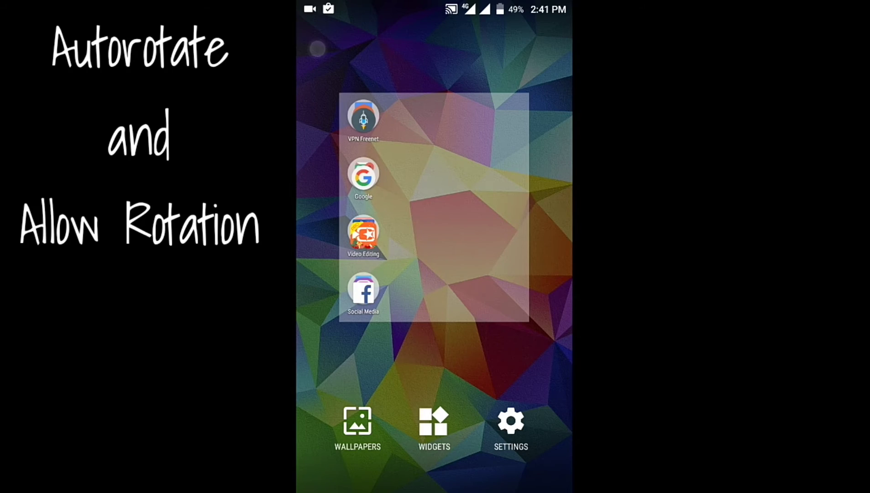
pyautogui.press('Escape')
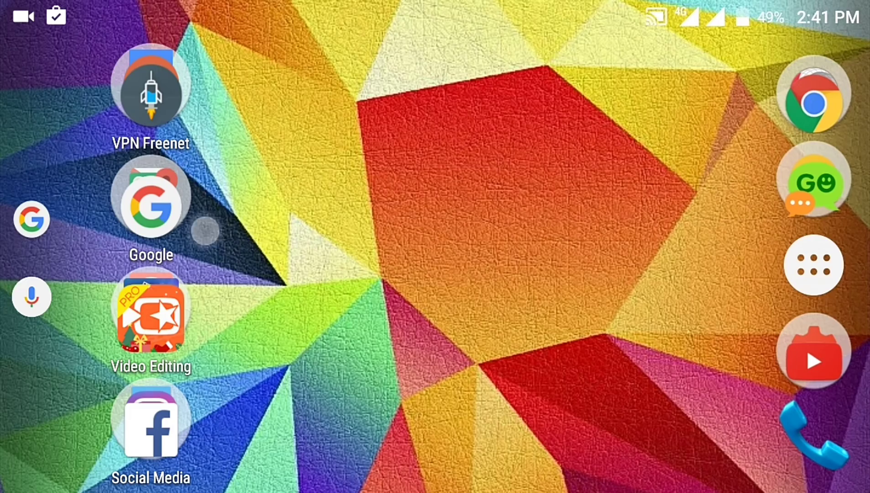
pyautogui.moveTo(197, 434); pyautogui.dragTo(598, 449)
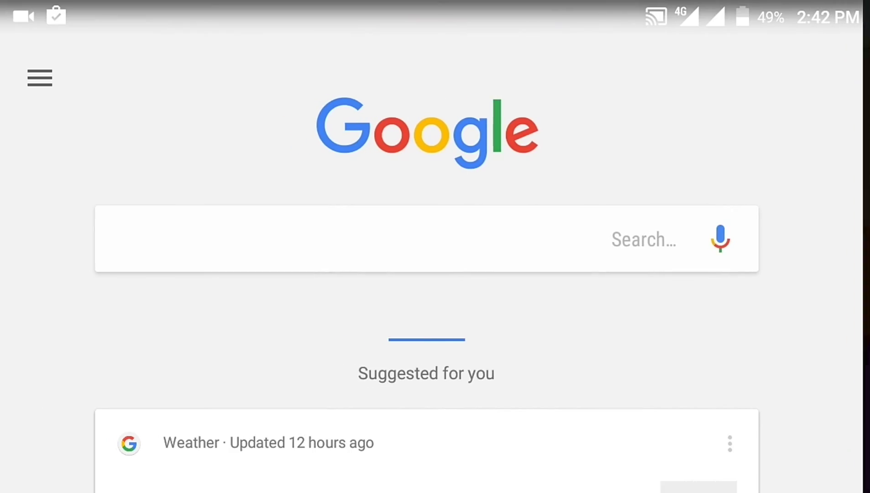
pyautogui.scroll(-5, 670, 373)
pyautogui.scroll(-5, 740, 163)
pyautogui.scroll(-5, 734, 183)
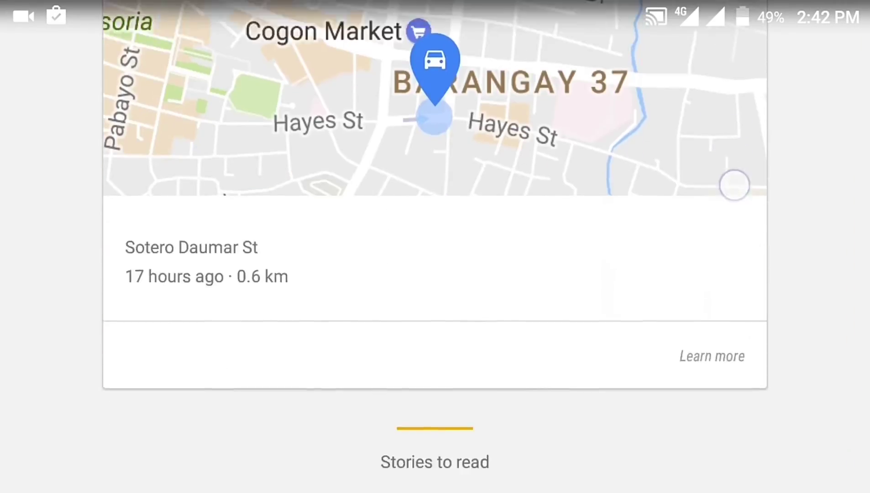
pyautogui.scroll(-4, 704, 306)
pyautogui.scroll(-4, 705, 306)
# - Browse the landscape app drawer and Google folder, then swipe over to the Google feed
pyautogui.moveTo(612, 306); pyautogui.dragTo(170, 305)
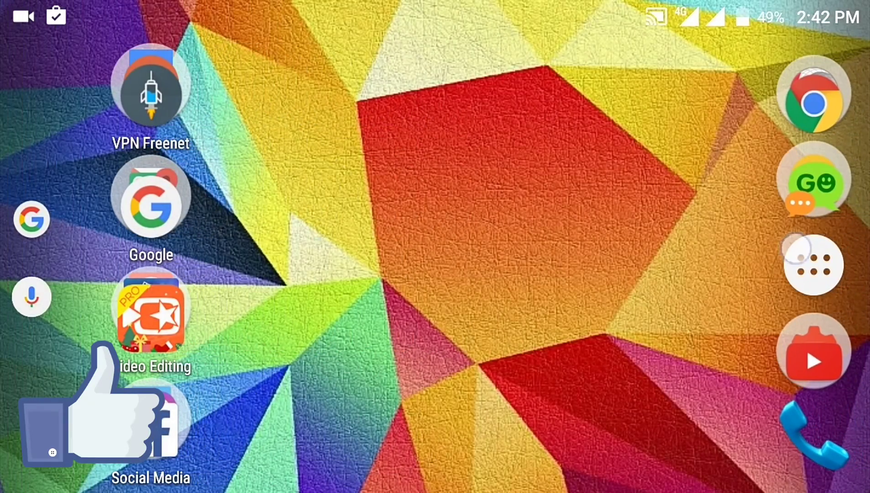
pyautogui.click(796, 248)
pyautogui.scroll(-3, 704, 231)
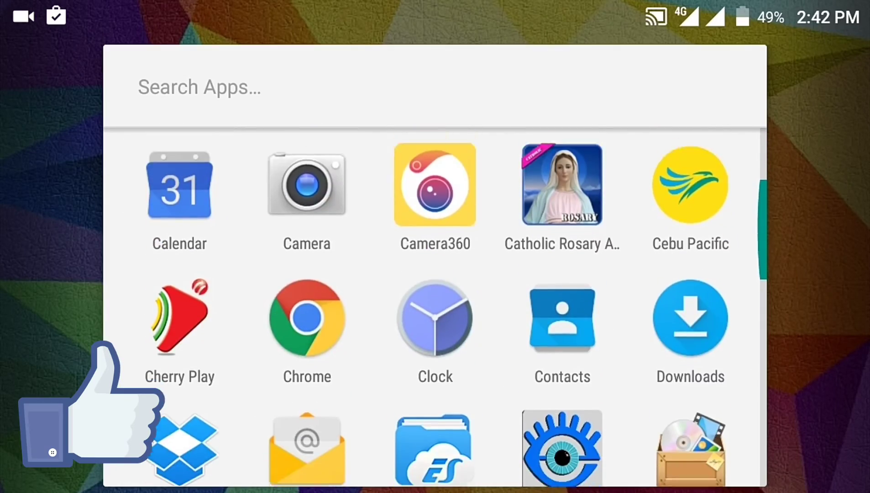
pyautogui.scroll(-1, 704, 231)
pyautogui.scroll(-4, 704, 231)
pyautogui.scroll(-5, 705, 231)
pyautogui.scroll(-5, 704, 231)
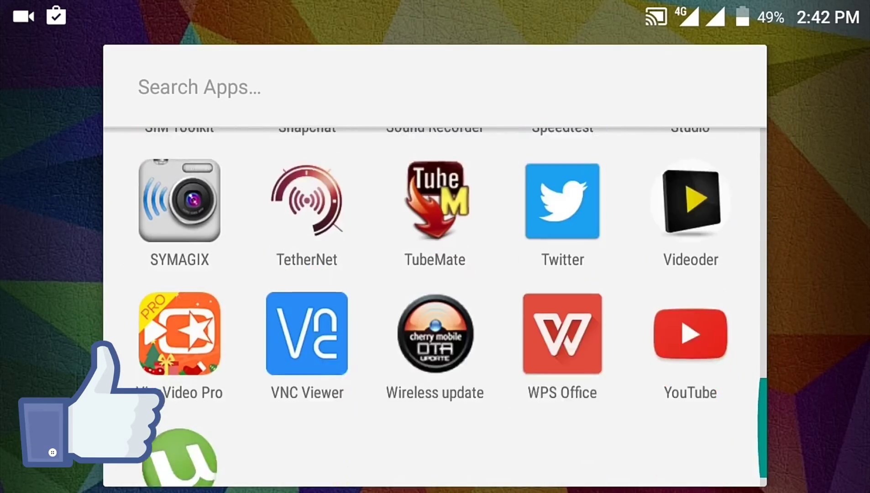
pyautogui.scroll(-1, 704, 231)
pyautogui.click(825, 269)
pyautogui.click(156, 199)
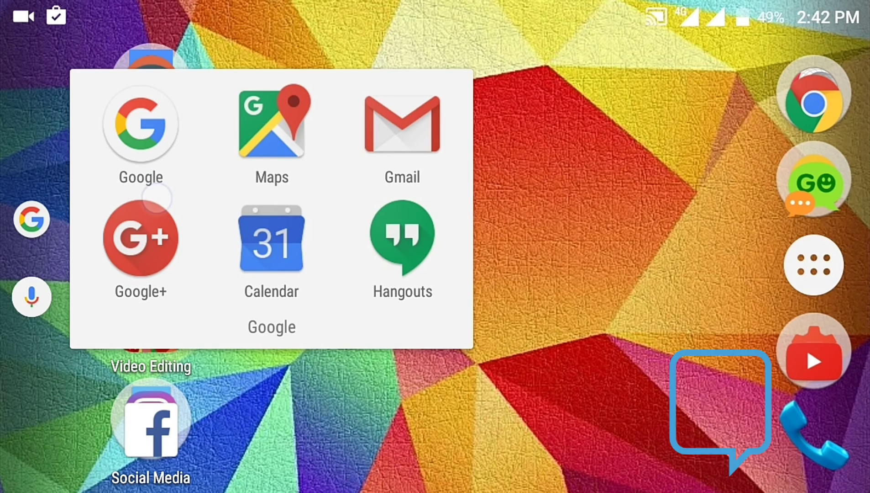
pyautogui.moveTo(204, 272); pyautogui.dragTo(612, 272)
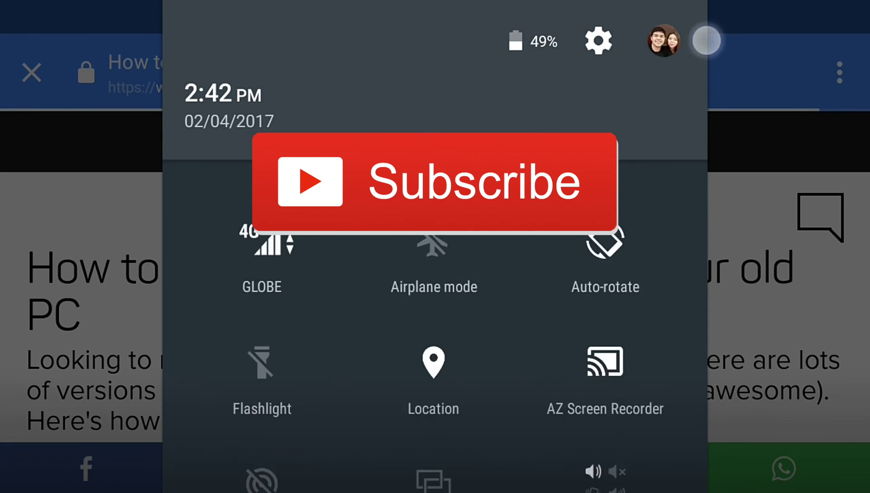
# - Pull down quick settings over the open Linux distro article
pyautogui.moveTo(705, 39)
pyautogui.mouseDown()
pyautogui.moveTo(563, 289)
pyautogui.moveTo(622, 114)
pyautogui.mouseUp()
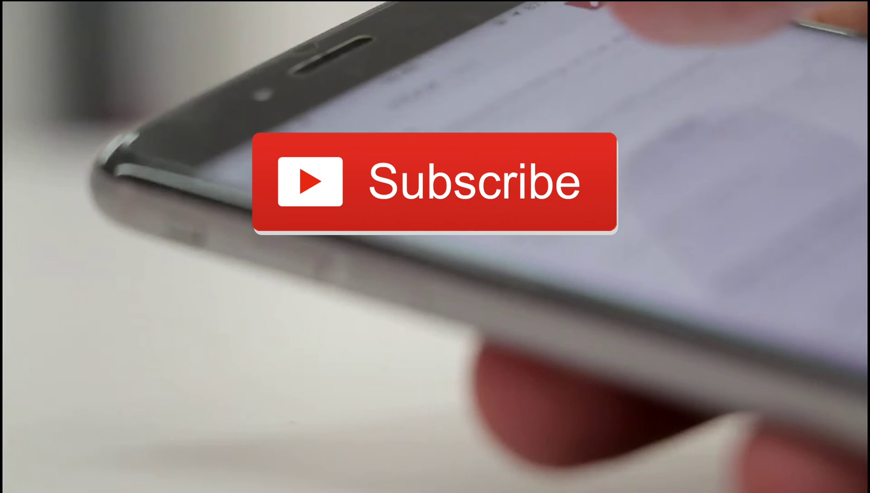